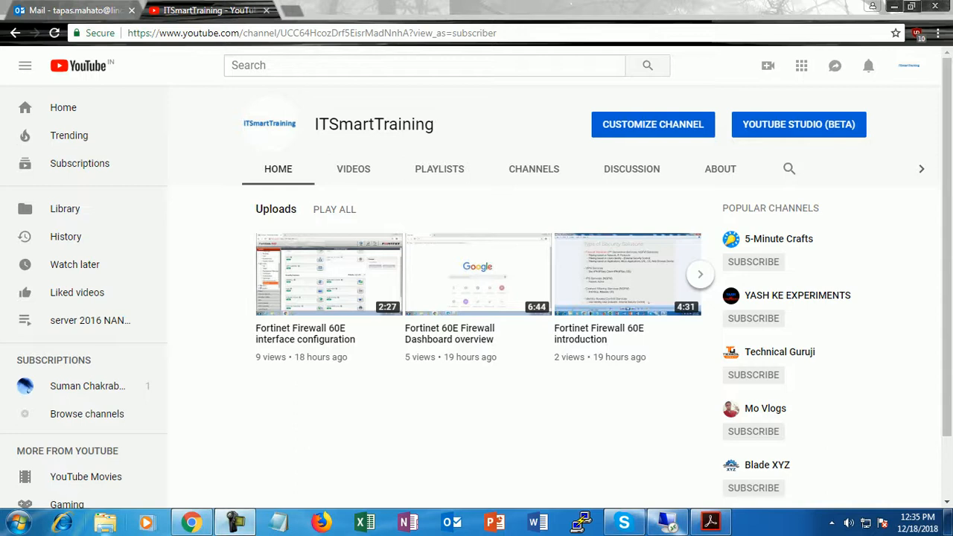
- Open a Windows Explorer Libraries window from the taskbar
click(104, 522)
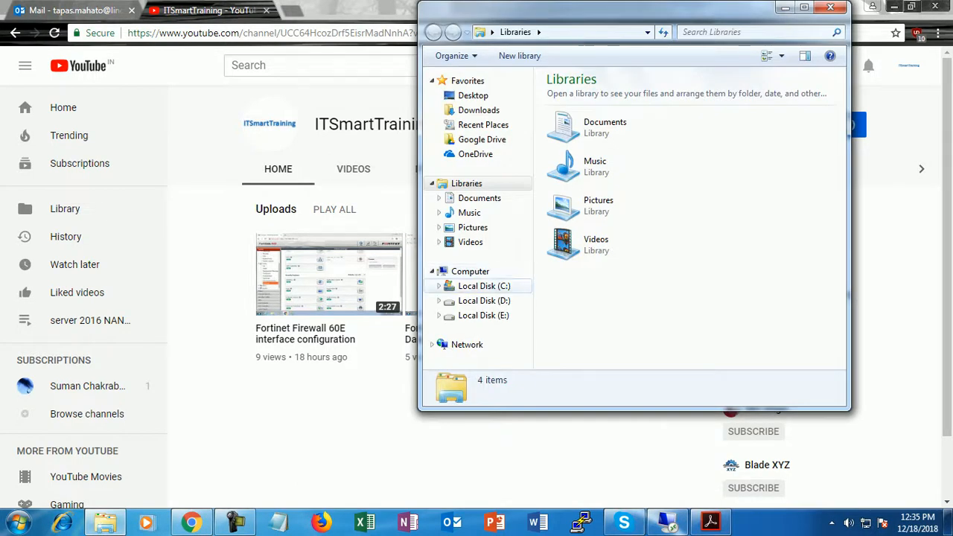
- Open the forti folder on Local Disk (C:) maximized, widening the Name column to show full filenames
click(484, 285)
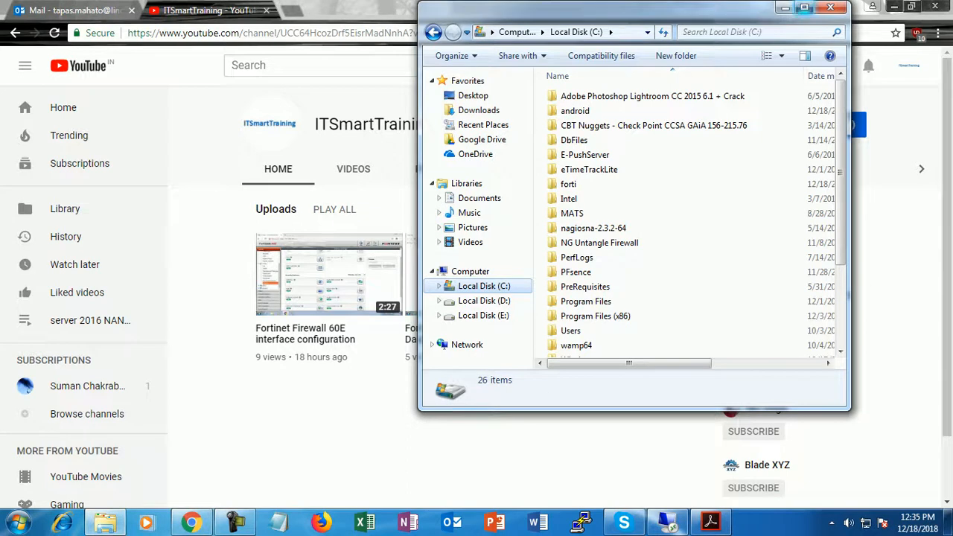
click(804, 7)
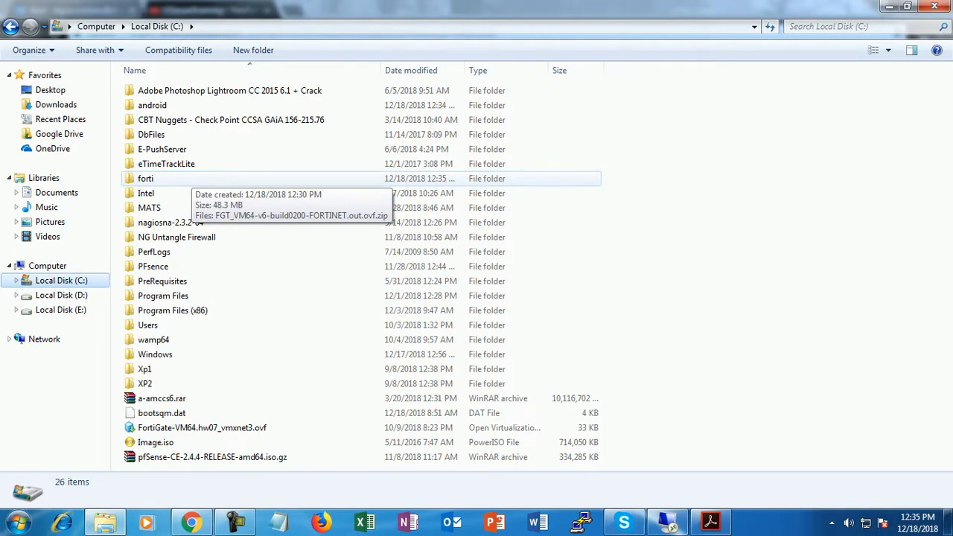
double_click(191, 178)
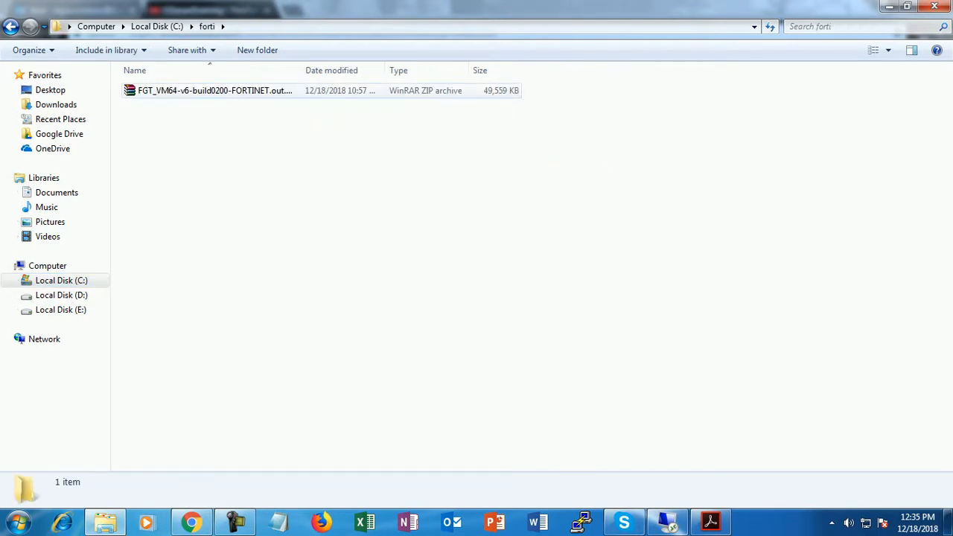
drag(301, 70, 434, 70)
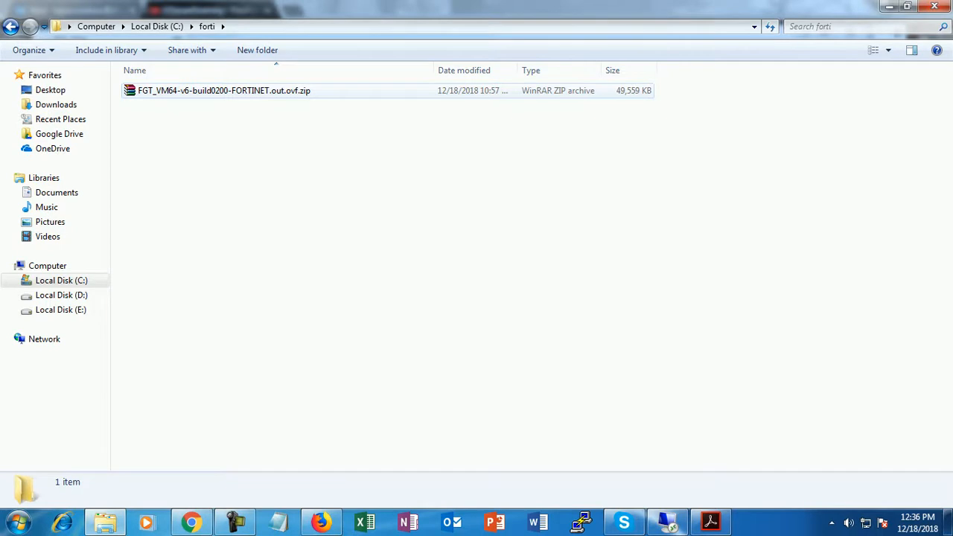
- Extract the FortiGate ZIP into the forti folder and select FortiGate-VM64.hw07_vmxnet3.ovf
right_click(278, 90)
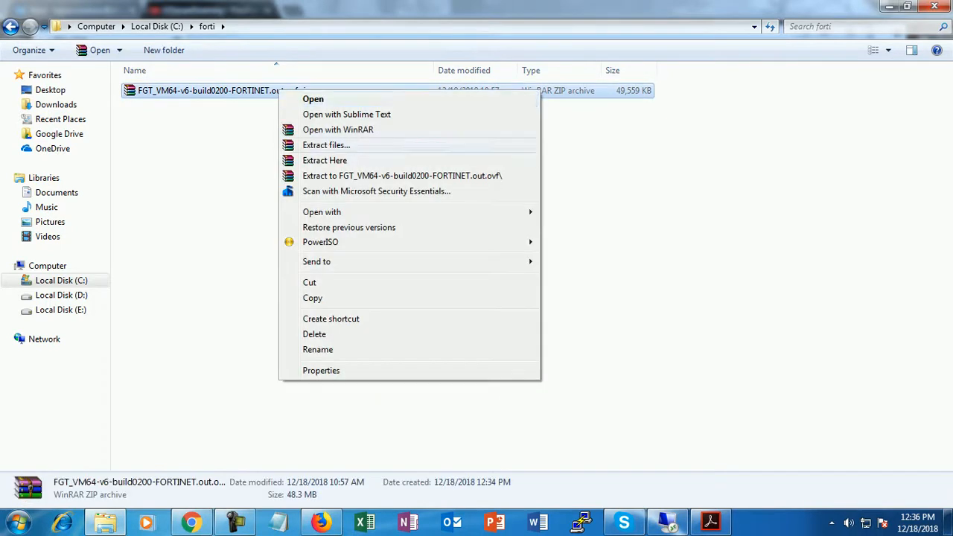
click(325, 160)
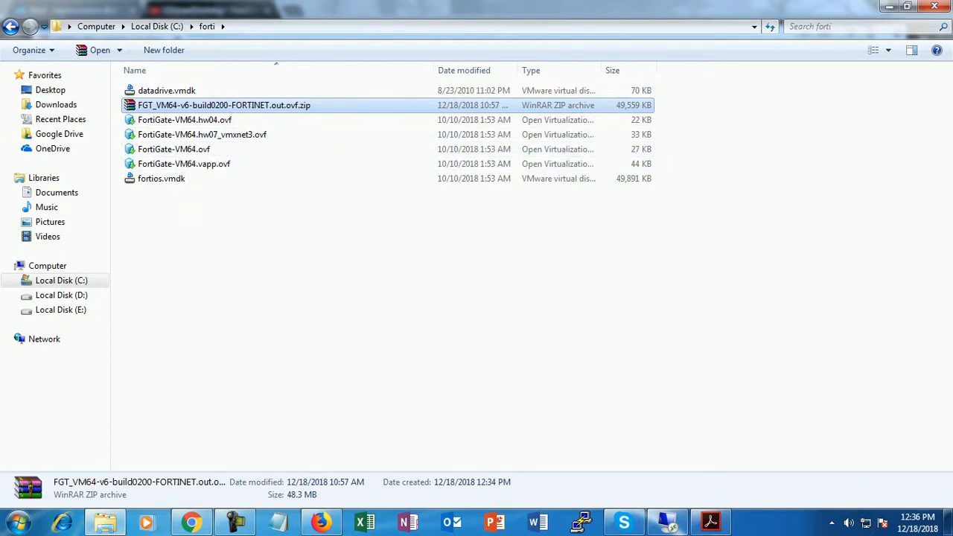
click(161, 178)
click(167, 91)
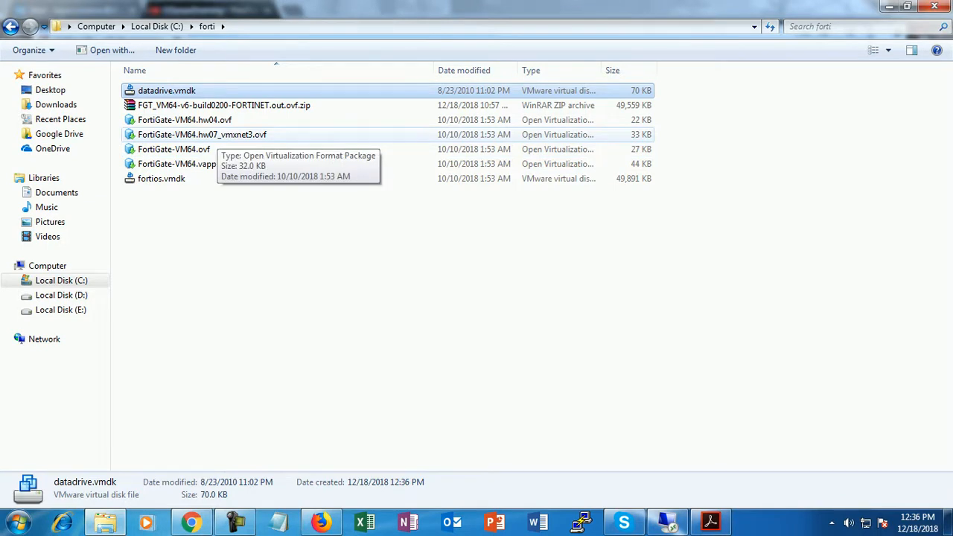
click(218, 135)
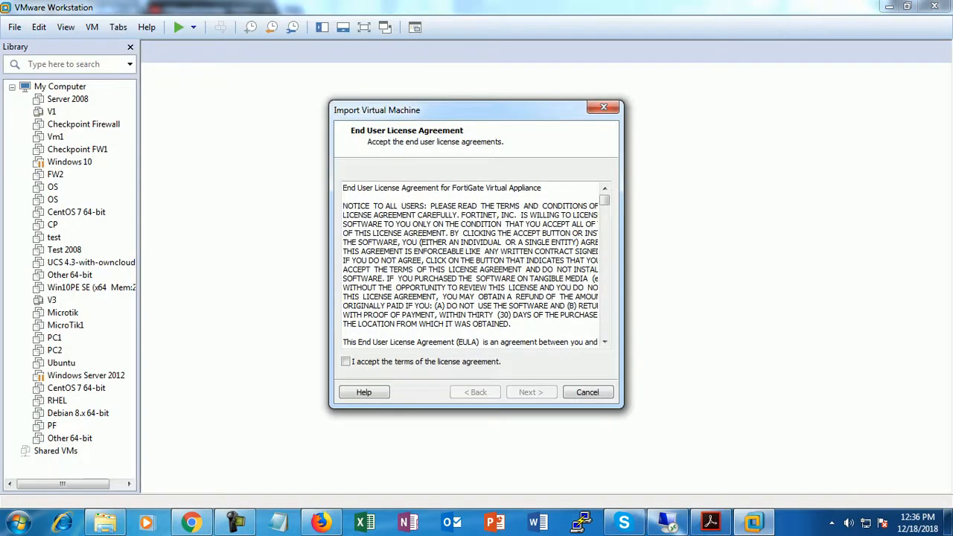
- Accept the license and import FortiGate-VM64.hw07_vmxnet3 with the default name and path
click(345, 362)
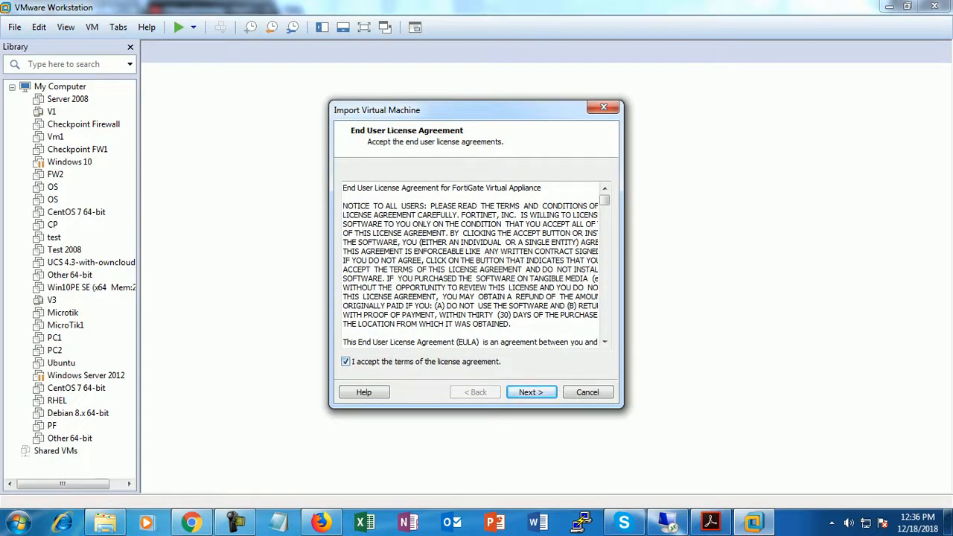
click(532, 392)
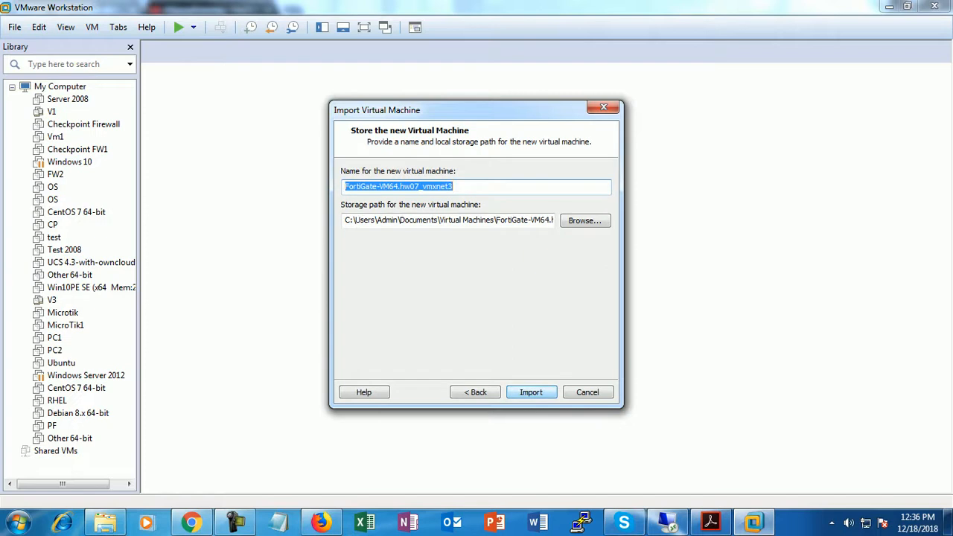
key(Return)
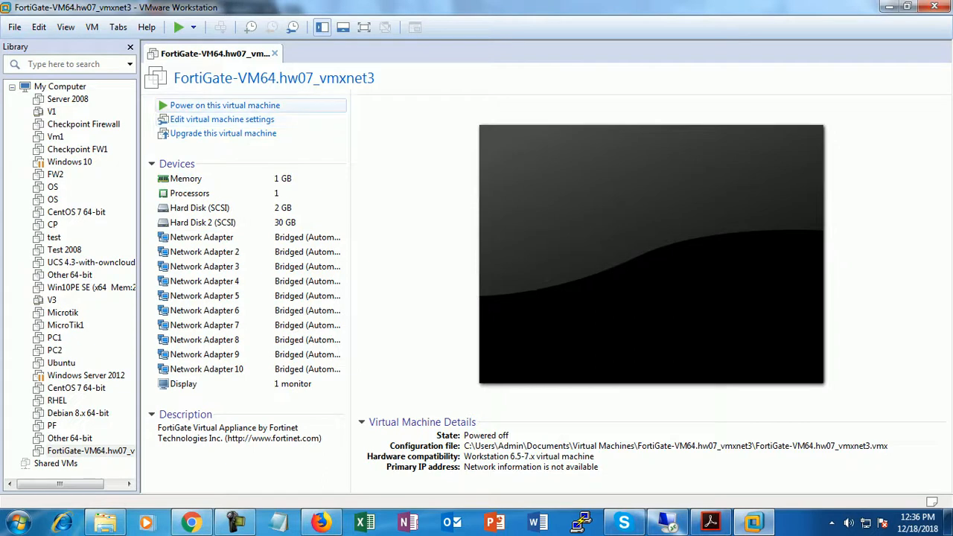
- Power on the FortiGate-VM64.hw07_vmxnet3 virtual machine for its first boot
click(224, 105)
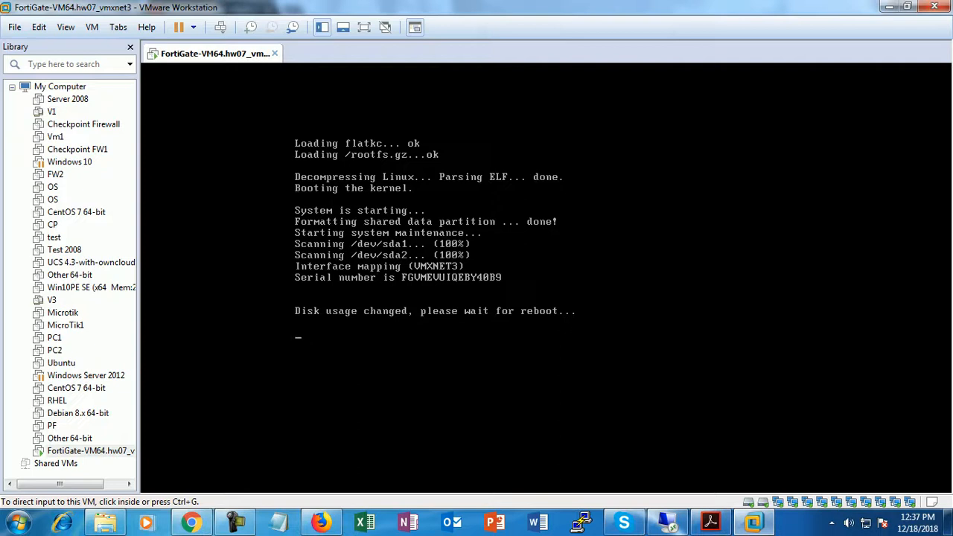
- Wait for the FortiGate VM to reboot to its FortiGate-VM64 login prompt
mouse_move(236, 522)
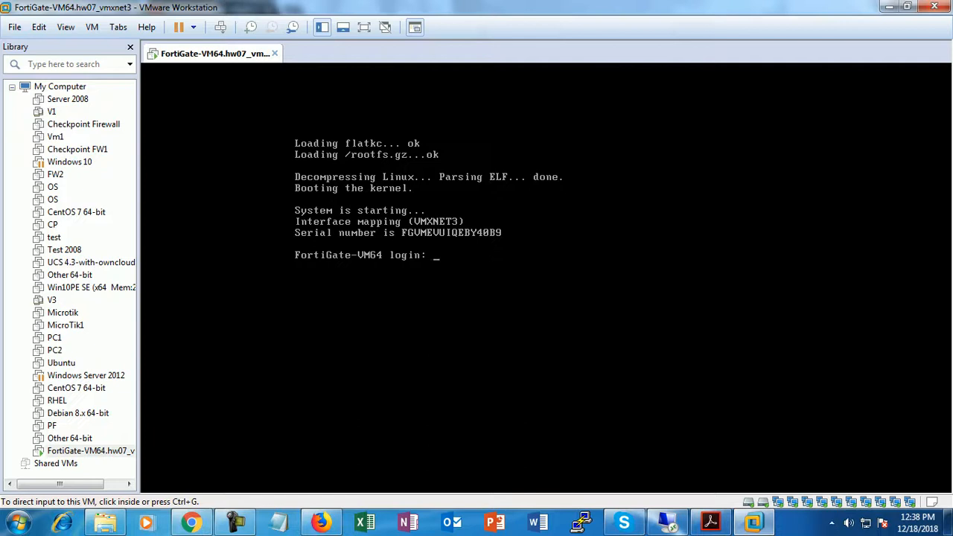
- Log in to the FortiGate console as admin with an empty password
key(ctrl+g)
text(admin)
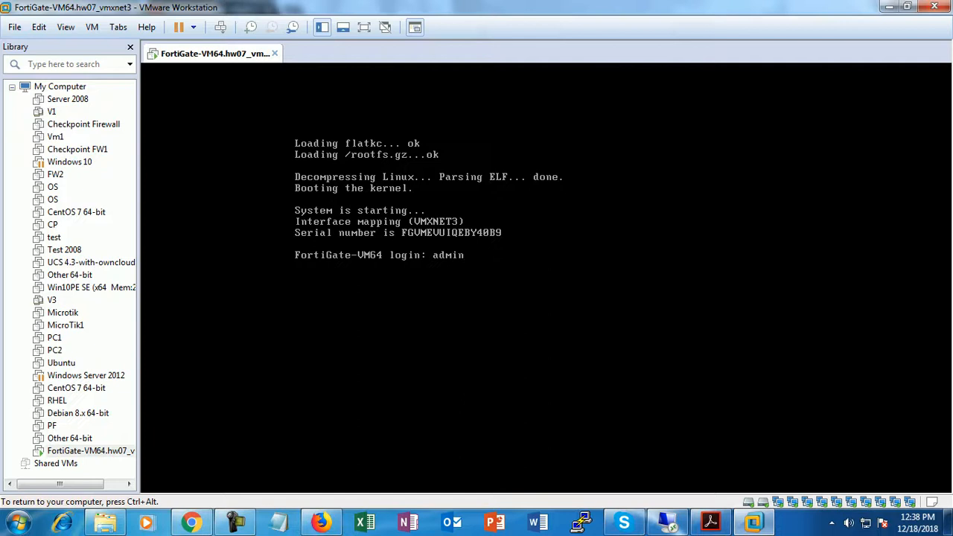
key(Return)
key(Return)
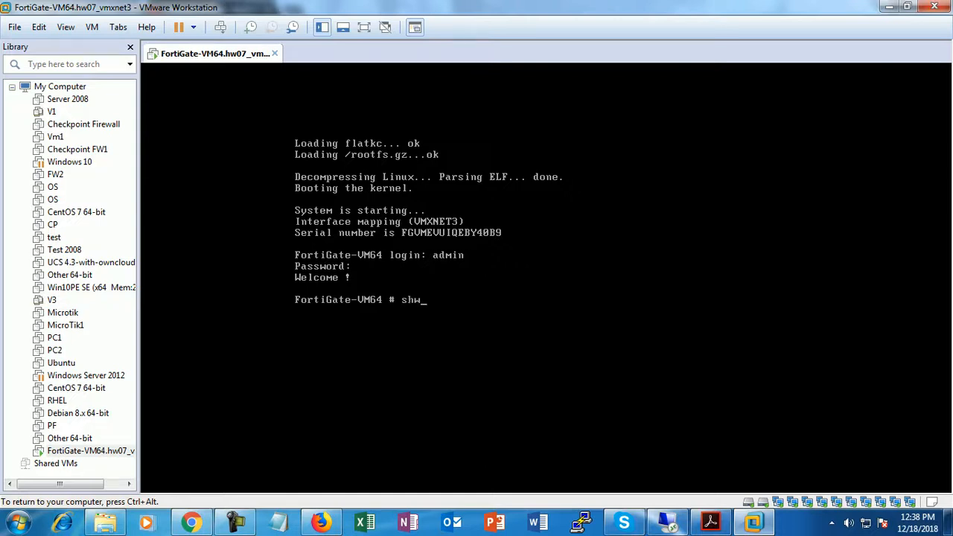
- List the running configuration with show, quit the pager, and type 'config system interface'
key(Return)
text(show)
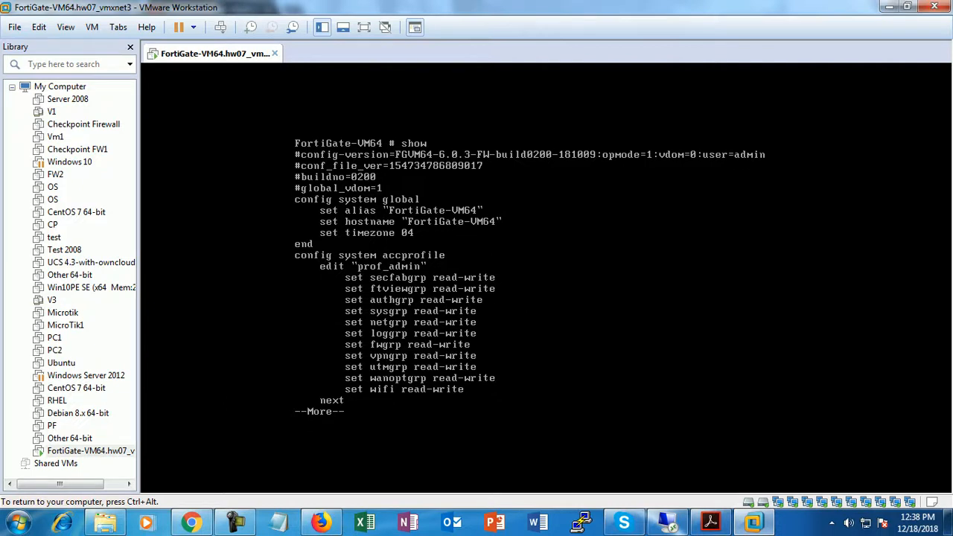
key(Return)
key(Return)
key(q)
key(Return)
key(Return)
key(Return)
key(Return)
key(Return)
key(Return)
key(Return)
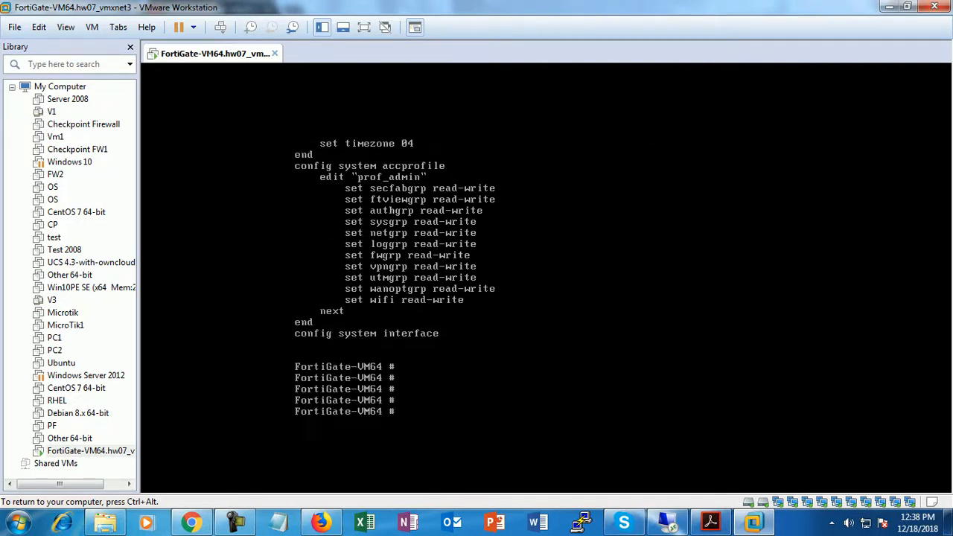
text(conf)
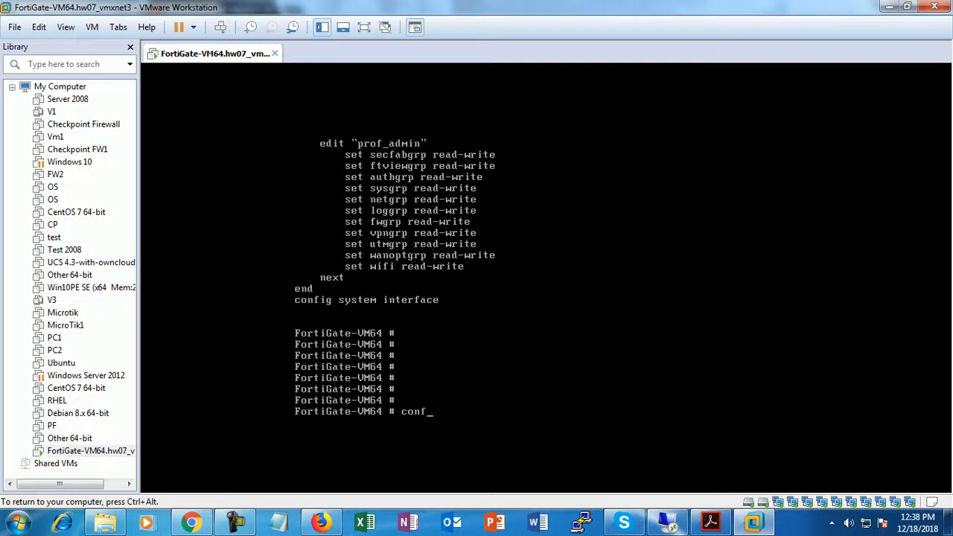
text(ig system interface)
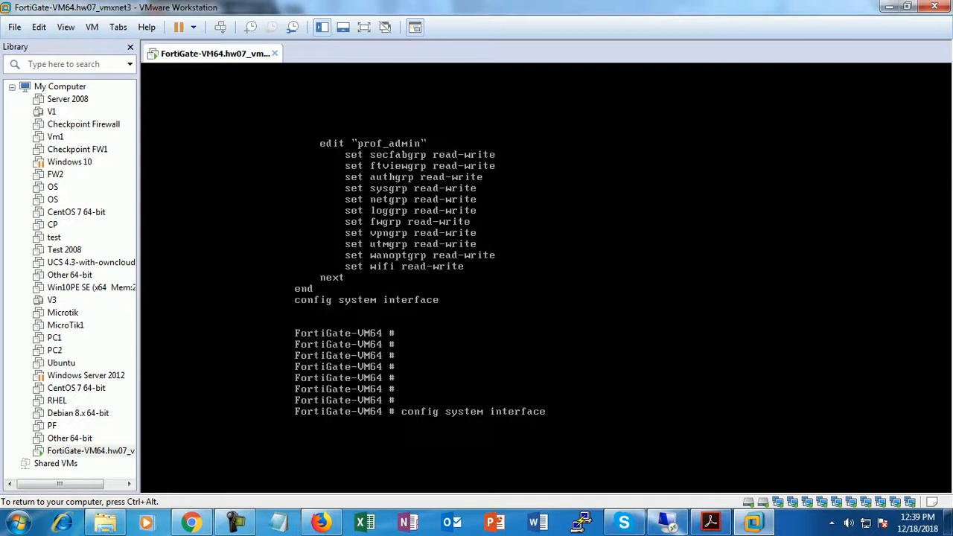
- Enter interface configuration, list the interfaces with show, and type 'edit port1'
key(Return)
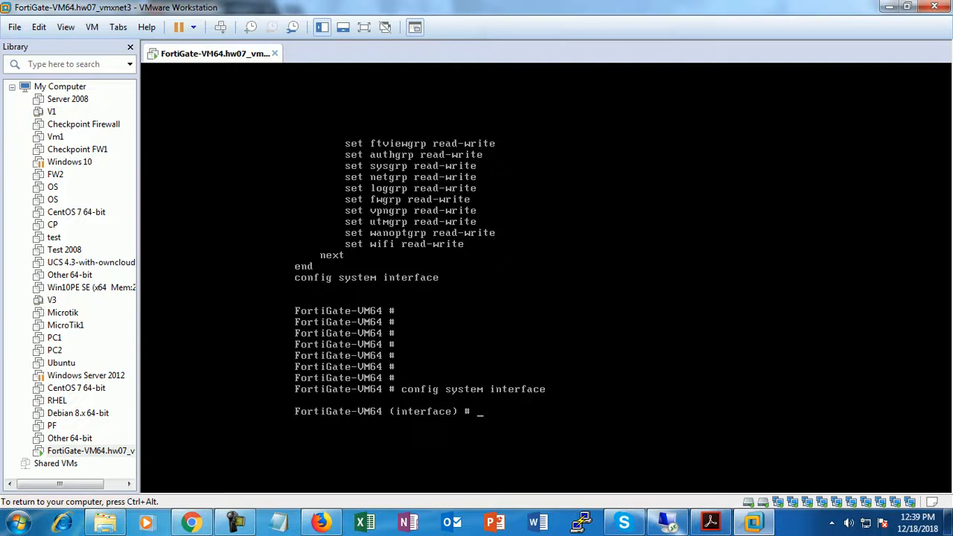
text(show)
key(Return)
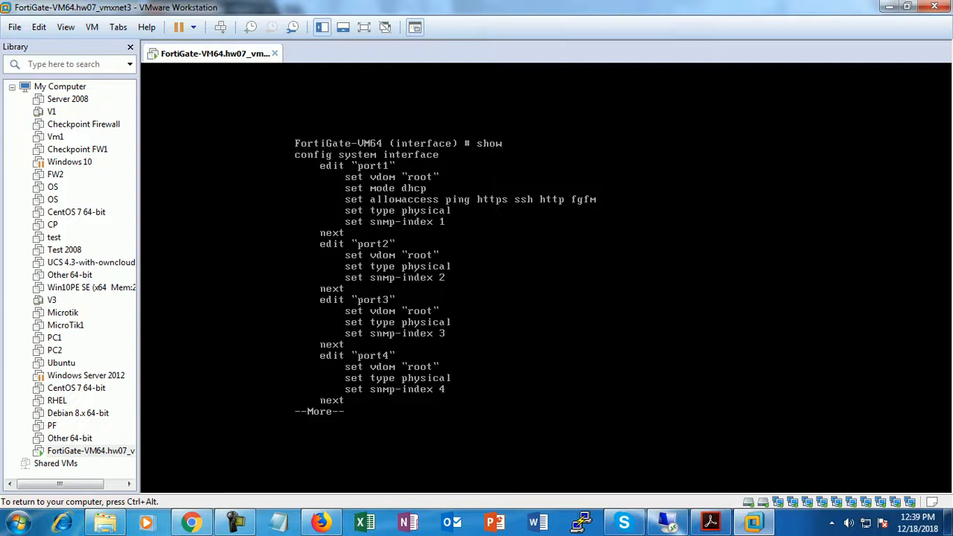
key(q)
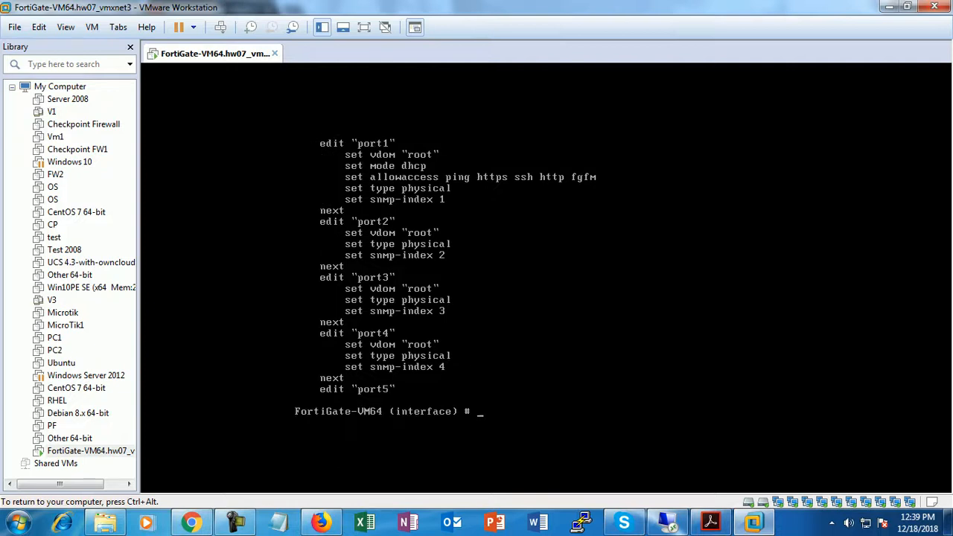
text(por)
key(BackSpace)
key(BackSpace)
key(BackSpace)
text(edit port1)
- Open port1 for editing and display its current settings
key(Return)
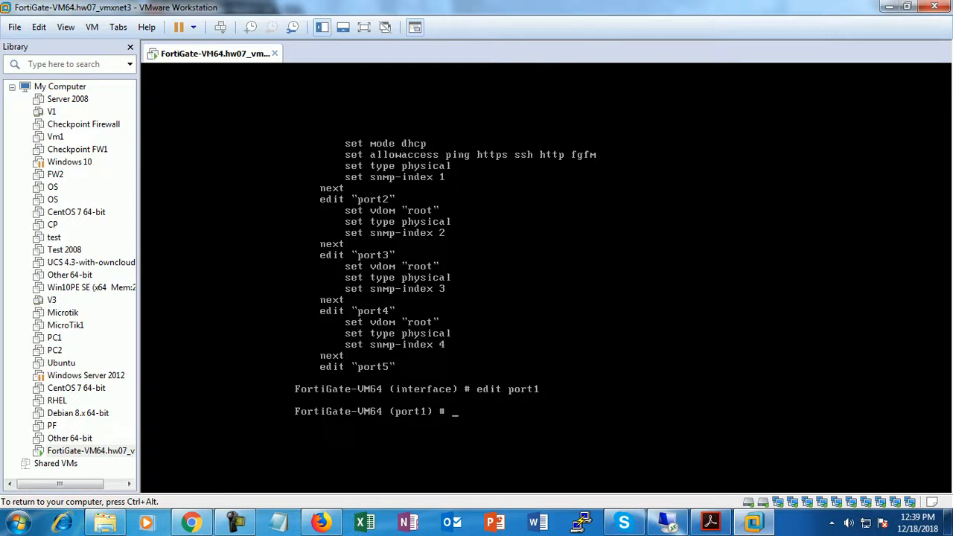
text(se)
key(Return)
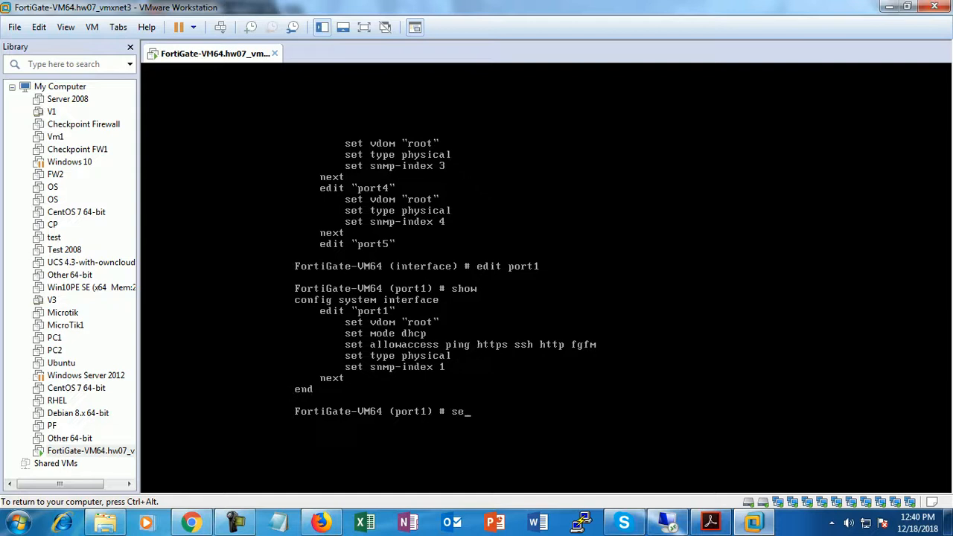
- Enter 'set ip 172.16.0.1 255.255.0.0' for port1, removing stray tilde characters
text(ip)
key(Home)
key(Delete)
key(End)
key(BackSpace)
key(BackSpace)
text(172.16.0.1 255.255.0.0)
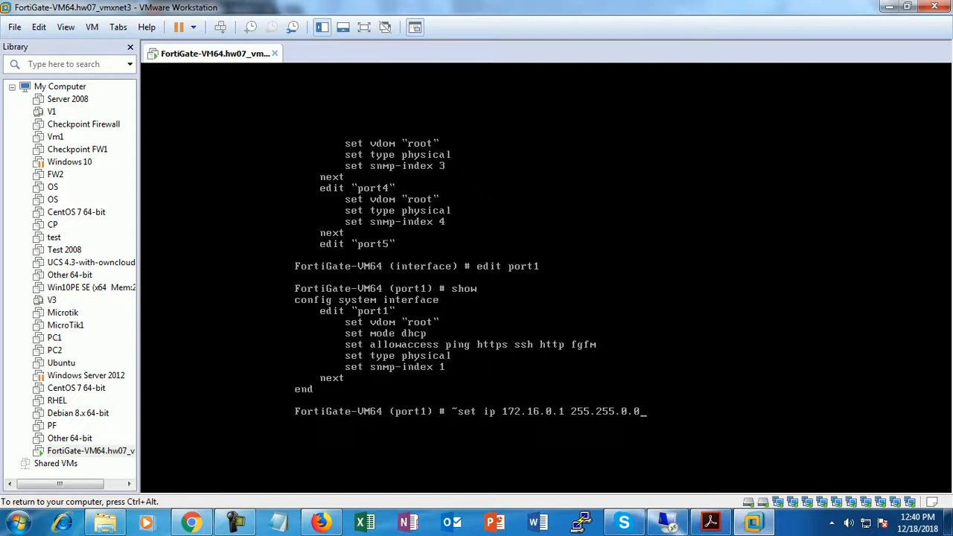
key(Return)
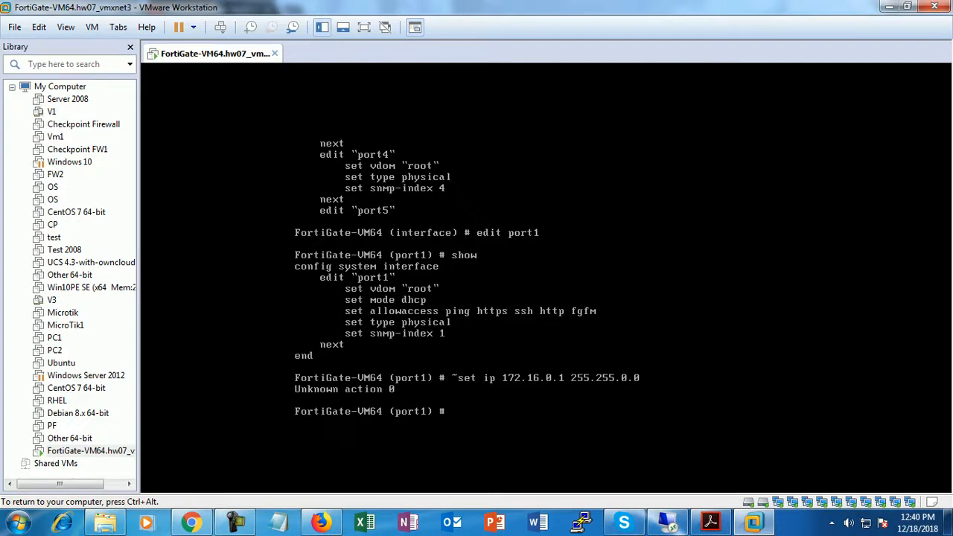
key(Up)
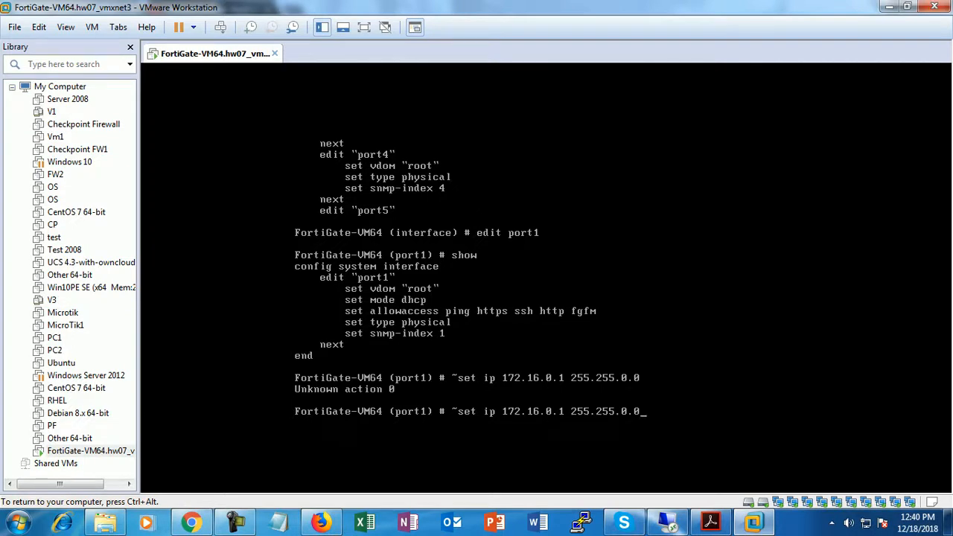
key(Left)
key(Left)
key(Left)
key(Left)
key(Left)
key(Left)
key(Left)
key(Left)
key(Left)
key(Left)
key(Left)
key(Left)
key(Left)
key(Left)
key(BackSpace)
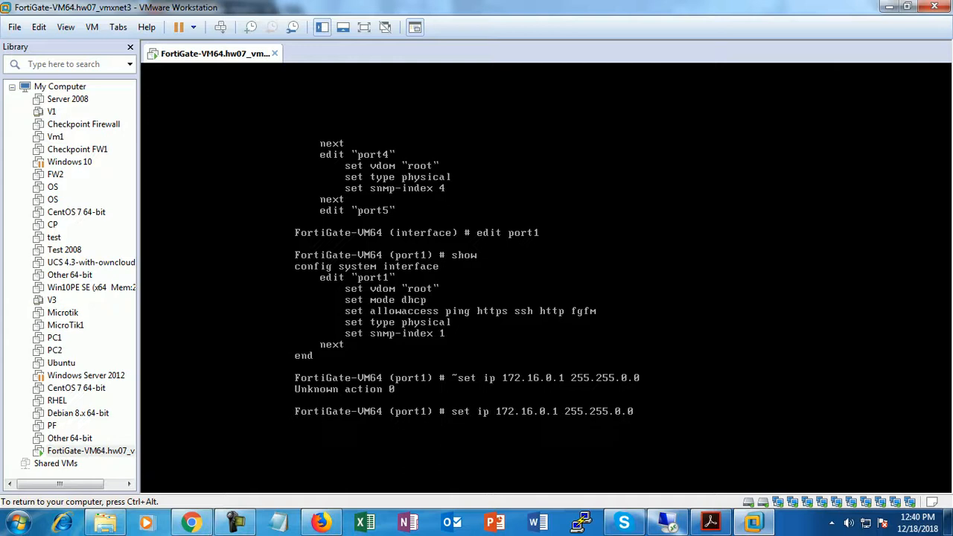
key(Return)
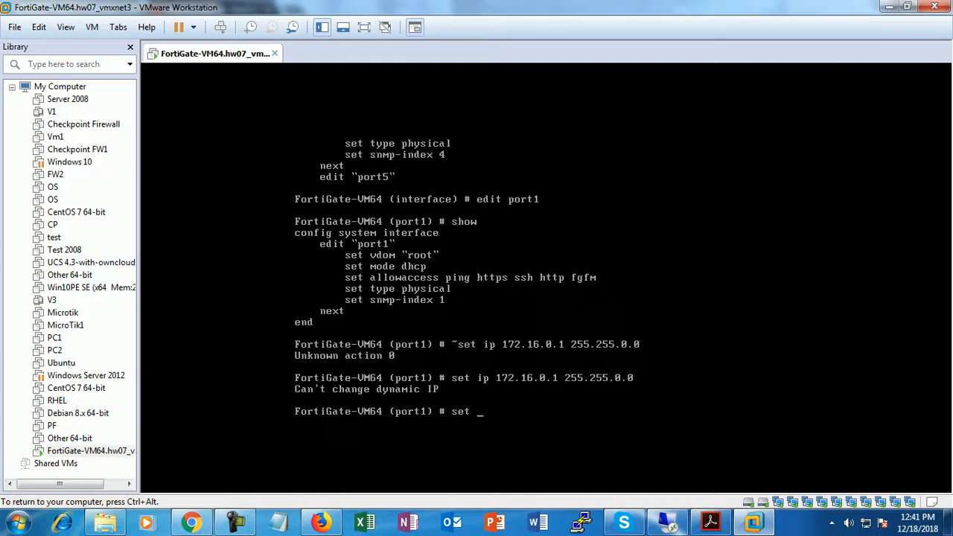
- Set port1 to static mode, check it with show, and re-apply IP 172.16.0.1 255.255.0.0
text(mode static)
key(Return)
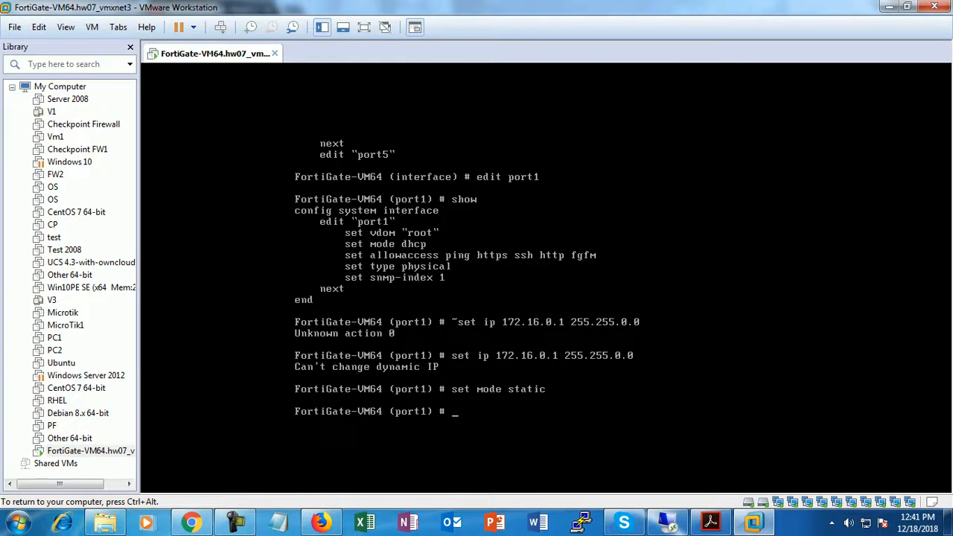
key(Return)
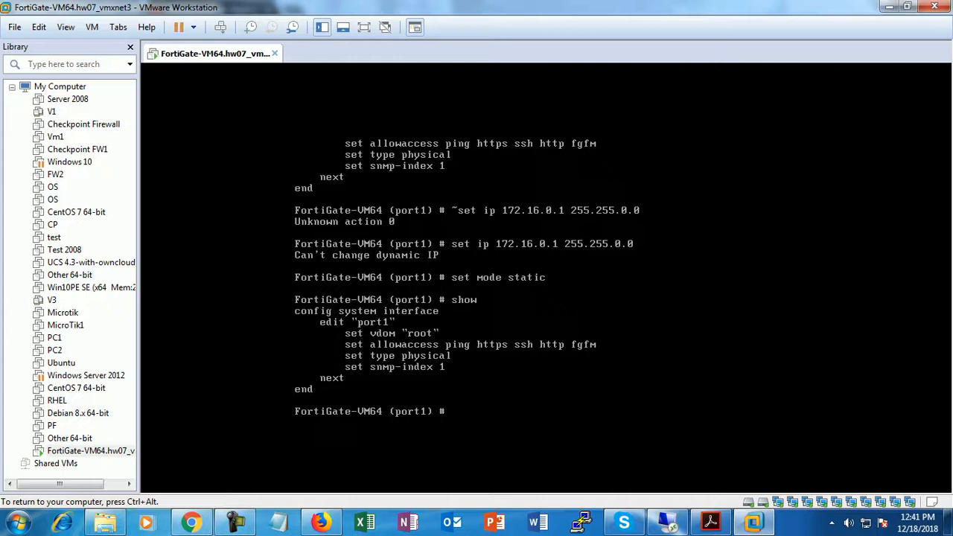
key(Up)
key(Up)
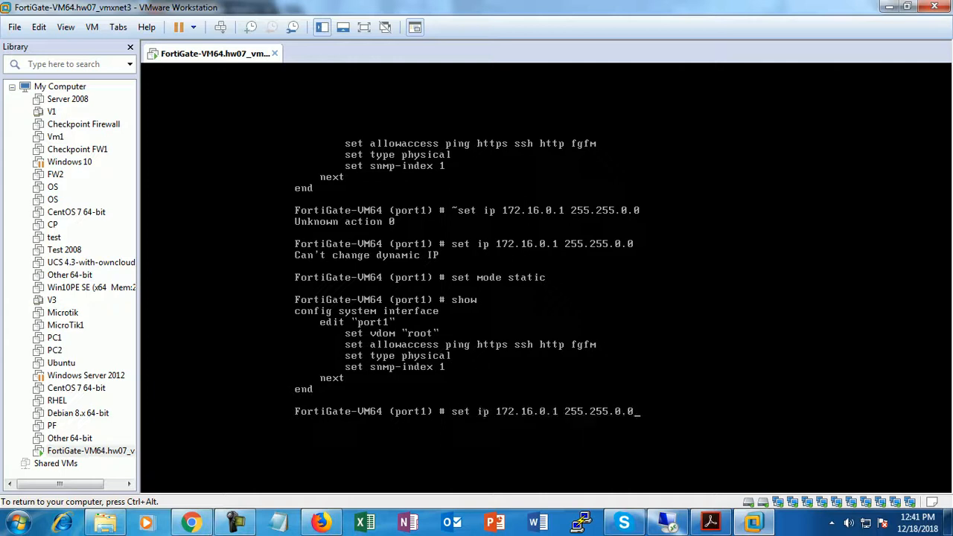
key(Return)
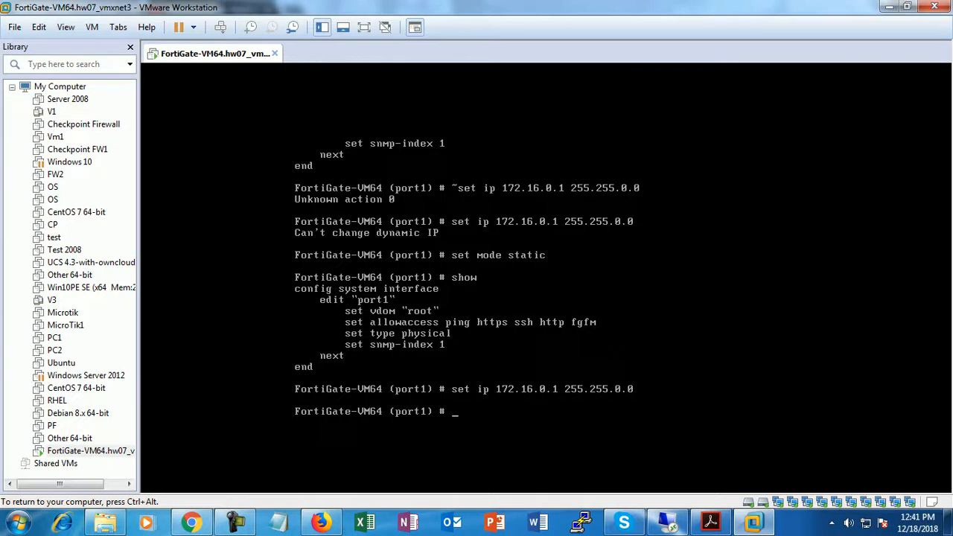
- Save the port1 configuration with end and release keyboard control from the VM
text(end)
key(Return)
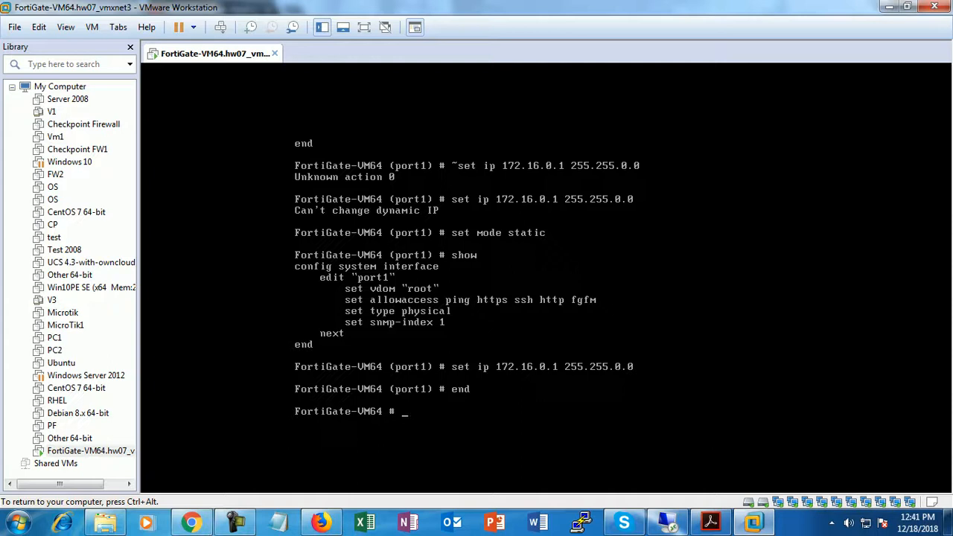
key(ctrl+alt)
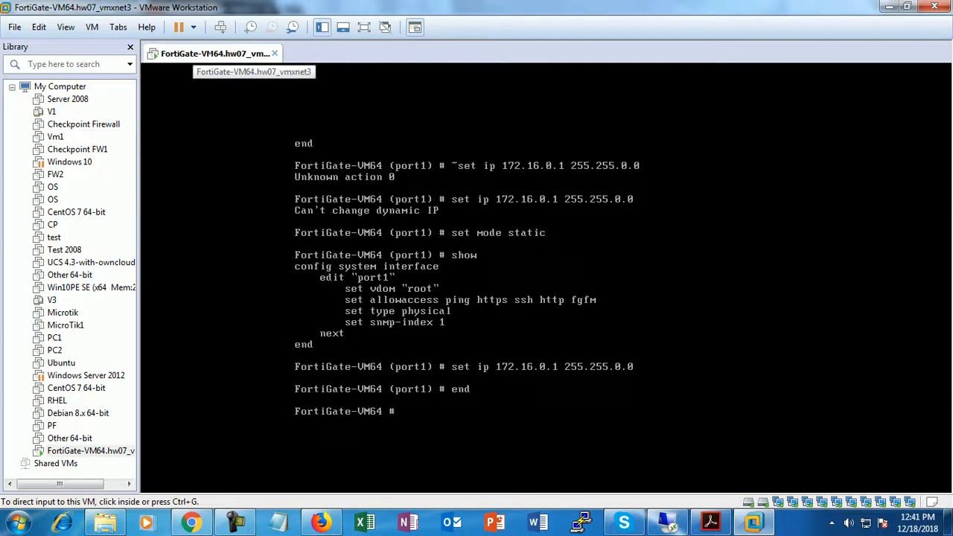
- Switch the FortiGate VM's first network adapter from Bridged to Host-only in its settings
right_click(195, 55)
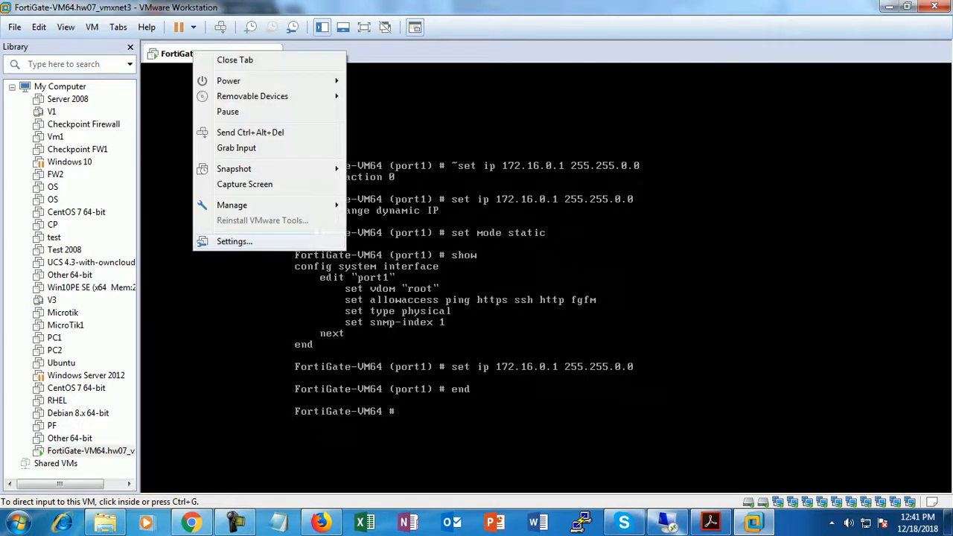
click(216, 240)
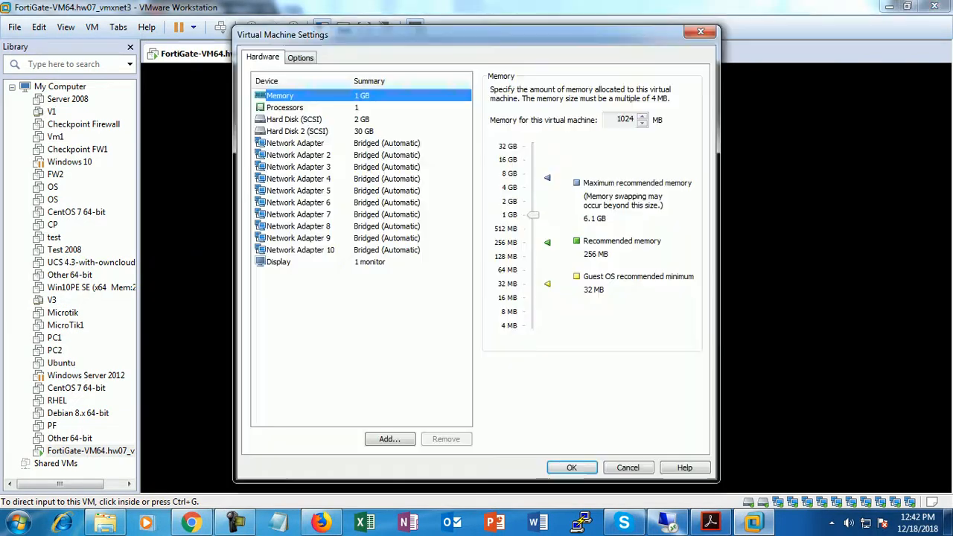
click(295, 143)
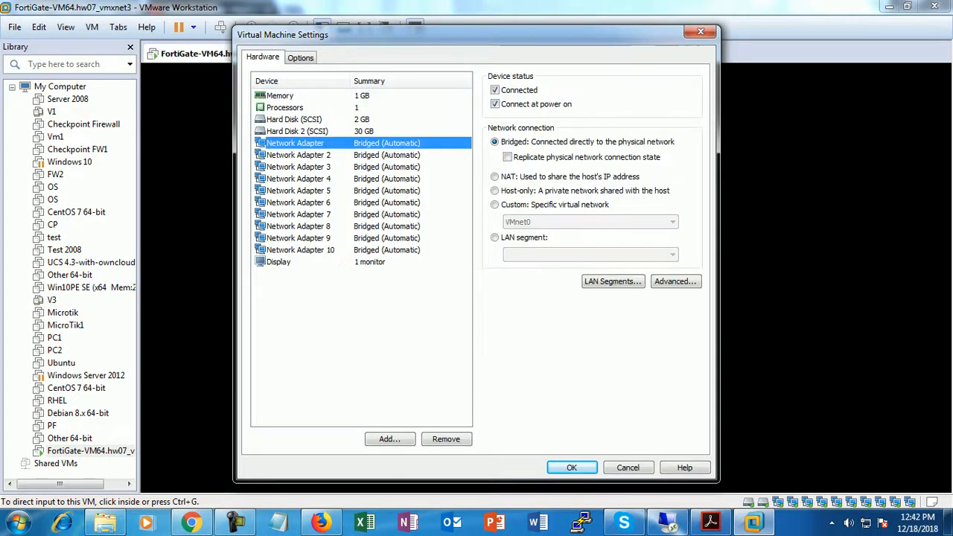
click(495, 191)
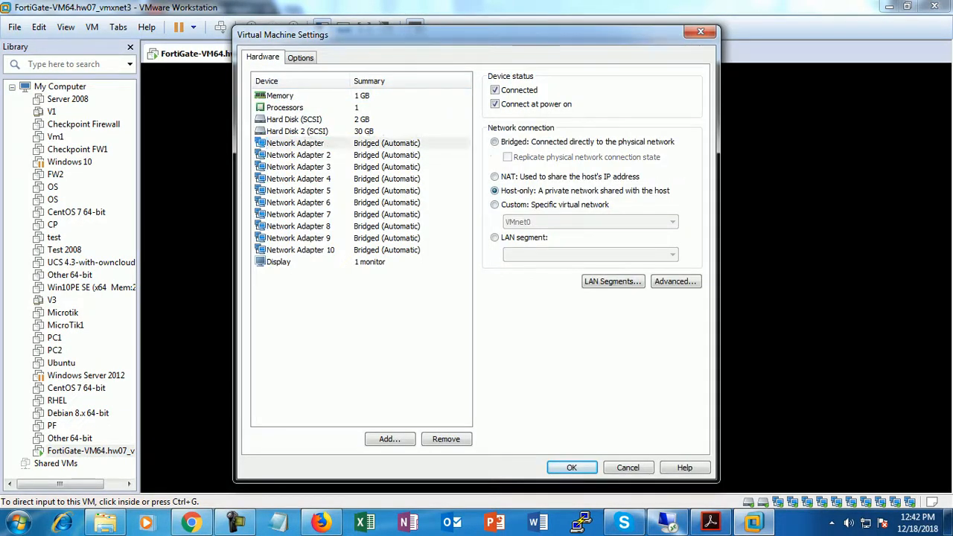
key(Return)
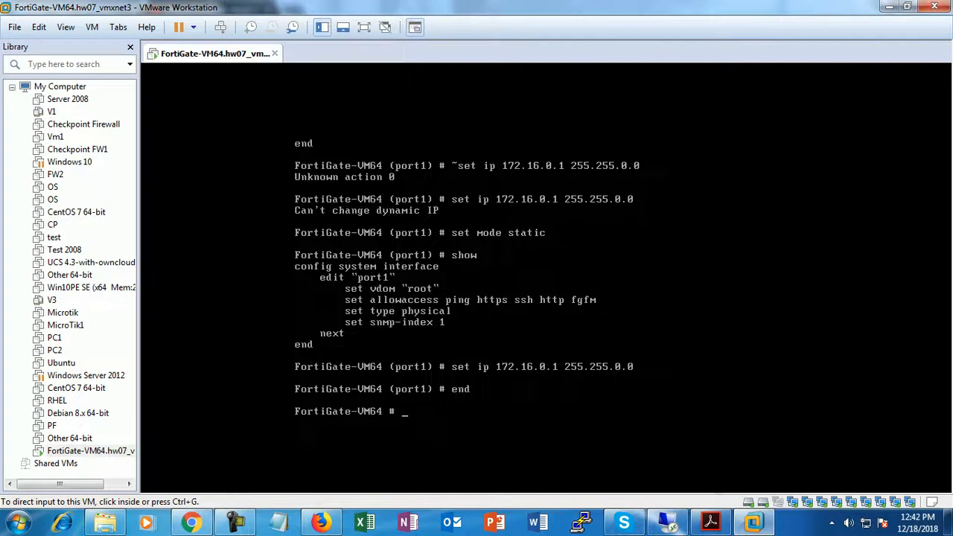
- Run ncpa.cpl and open the IPv4 settings of the VMnet1 adapter
key(super+r)
text(ncpa)
text(pl)
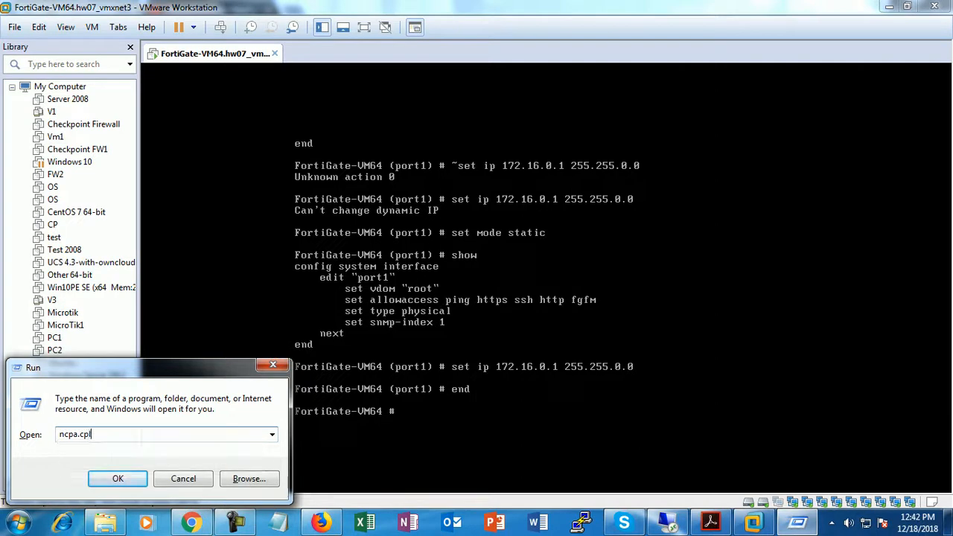
key(Return)
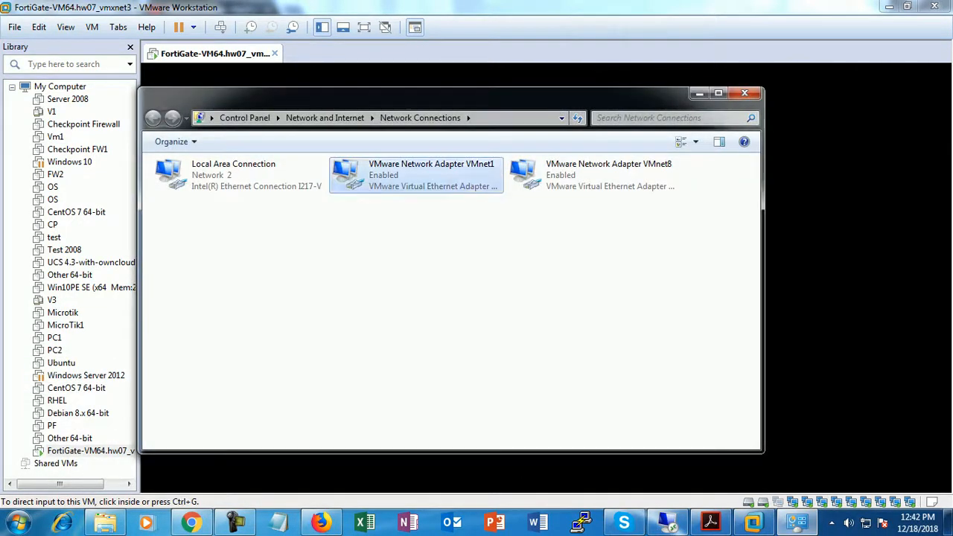
right_click(430, 170)
click(476, 306)
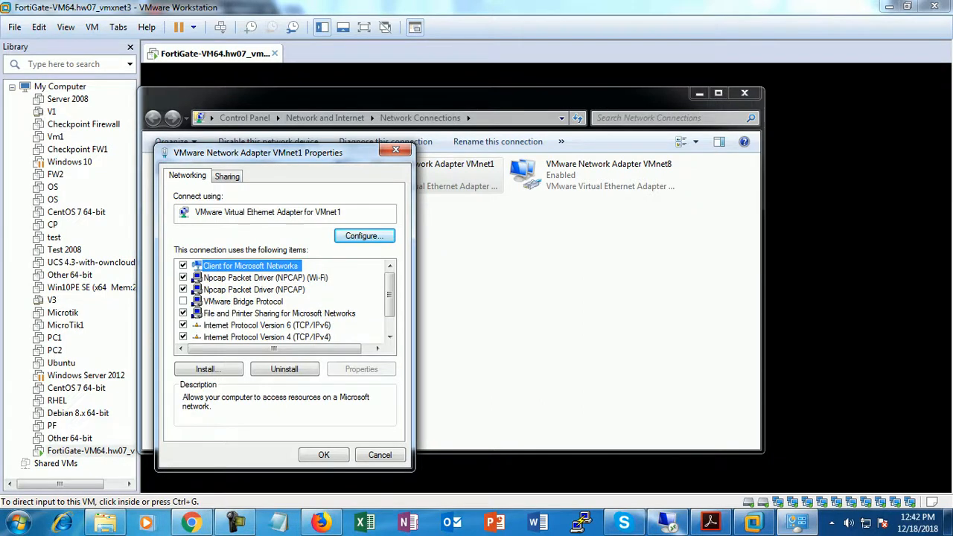
click(266, 337)
double_click(267, 337)
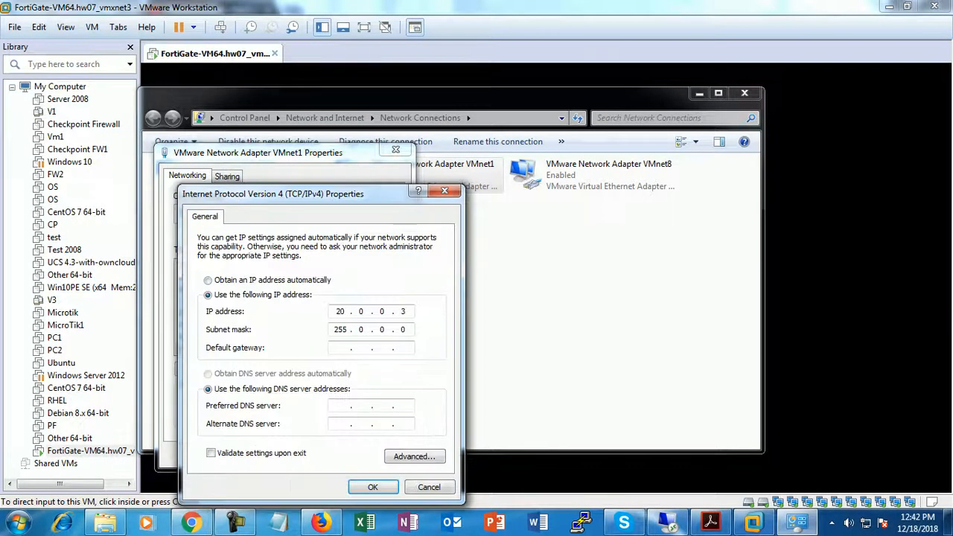
- Give VMnet1 static IP 172.16.0.2, mask 255.255.0.0, gateway 172.16.0.1, and save
click(209, 281)
click(208, 374)
click(208, 294)
text(172 . 16 . 0 . 2)
key(Tab)
key(Tab)
text(172)
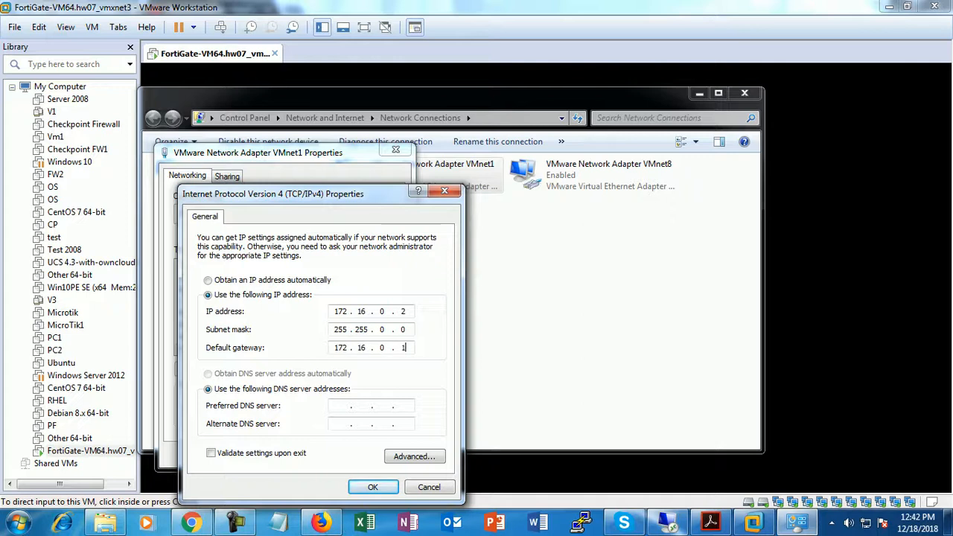
key(Return)
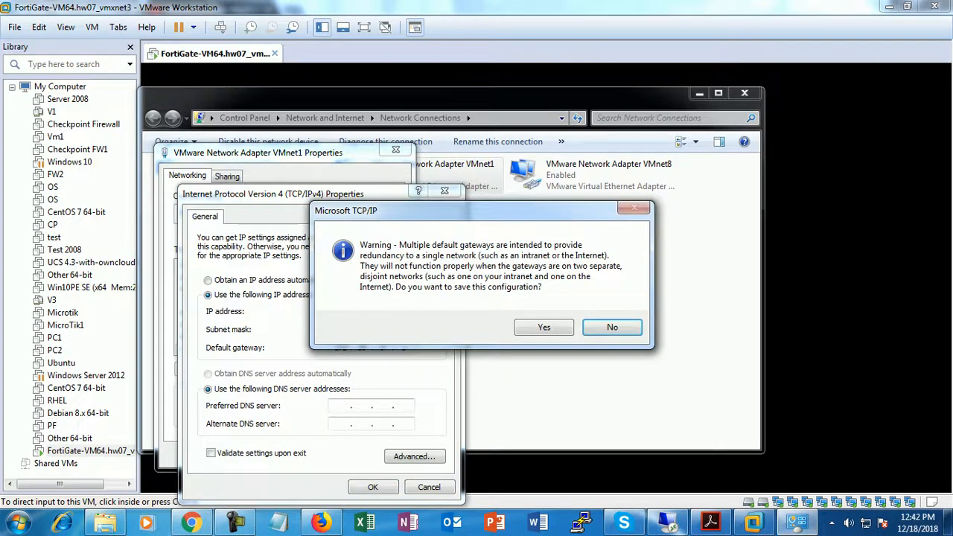
key(y)
key(Return)
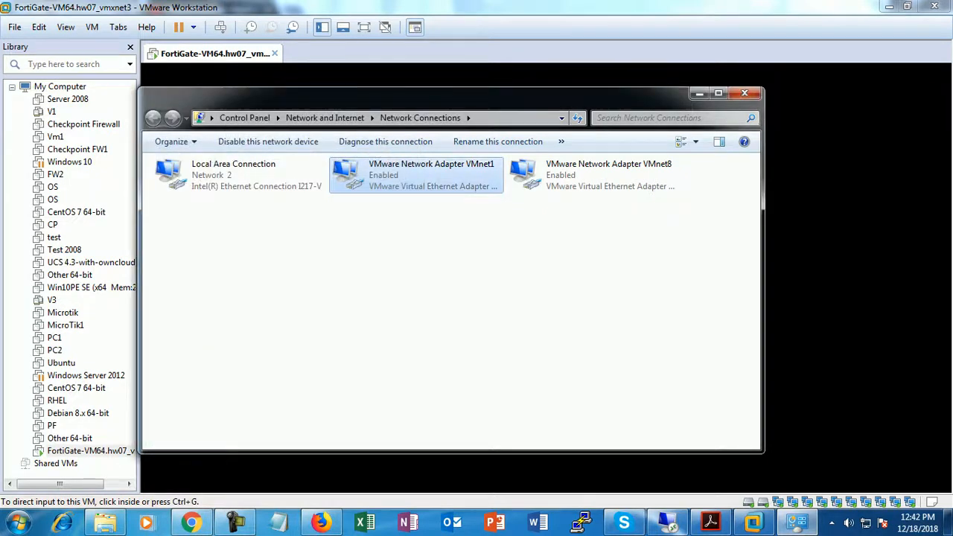
click(744, 93)
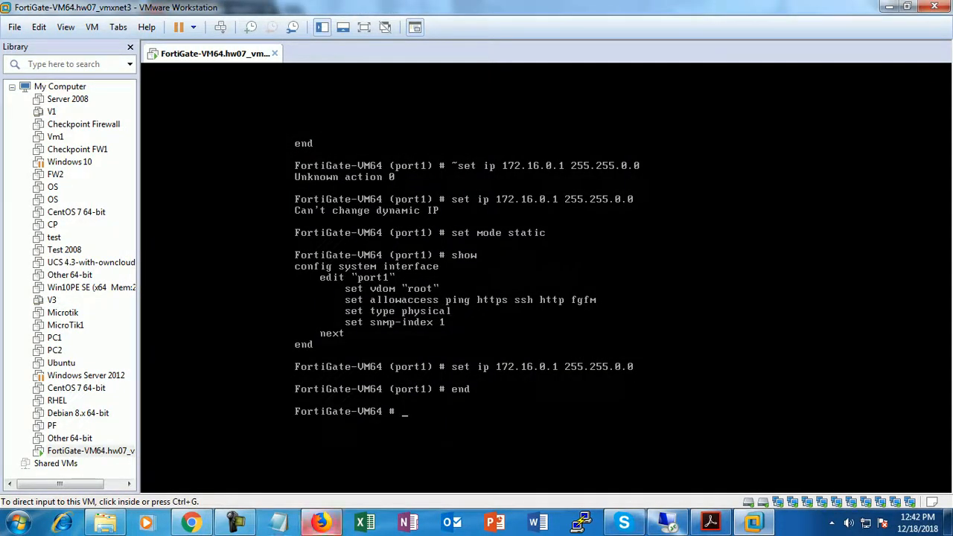
- In Firefox, close the harmful-website warning tab and load 172.16.0.1
click(321, 521)
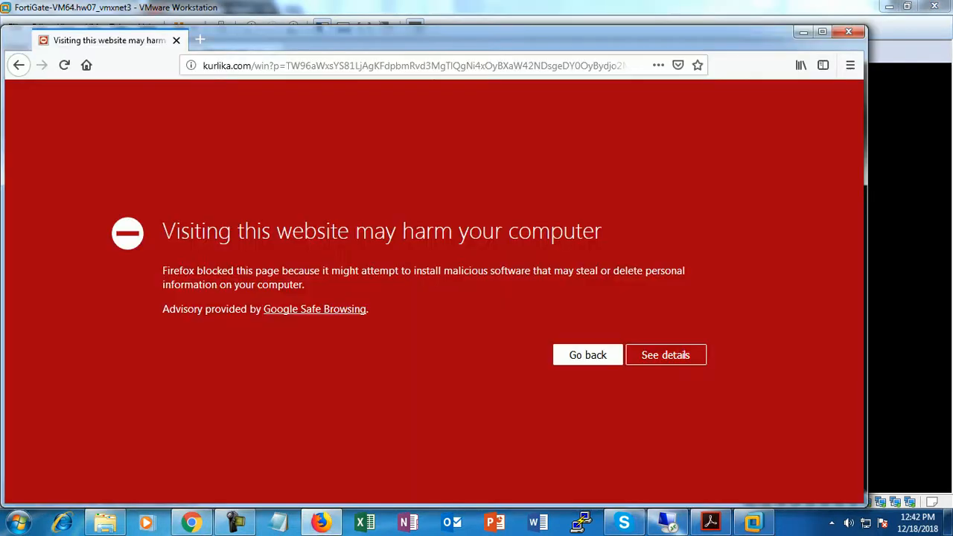
click(199, 39)
click(176, 40)
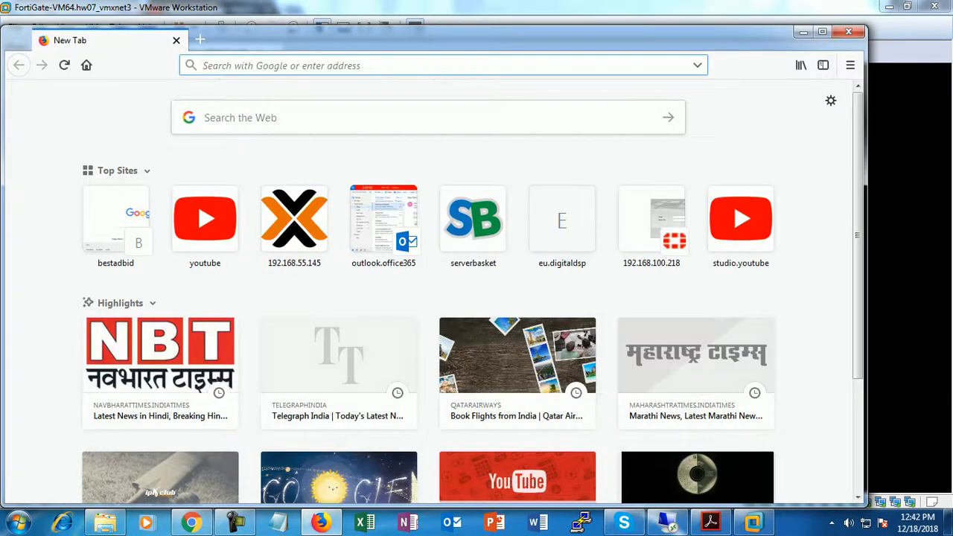
text(172.160)
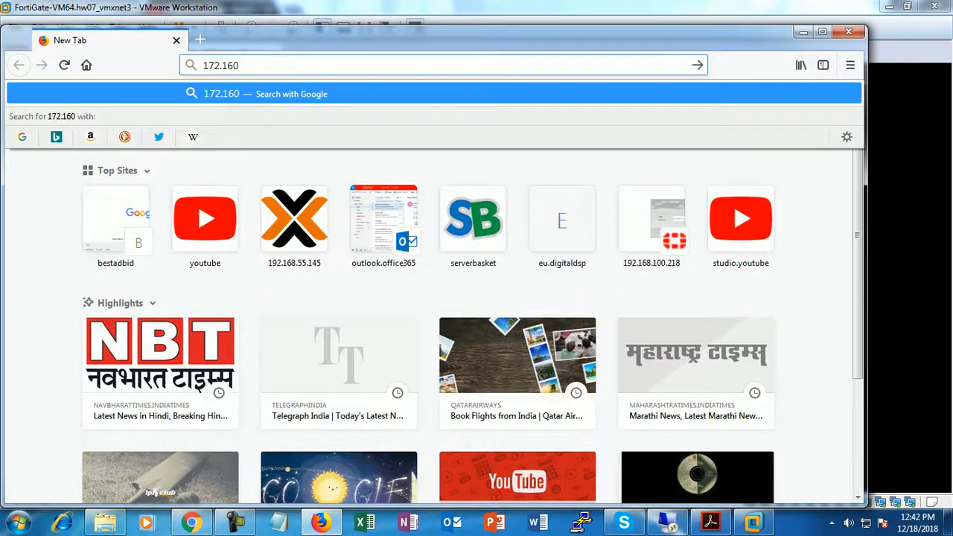
key(BackSpace)
text(.0.1)
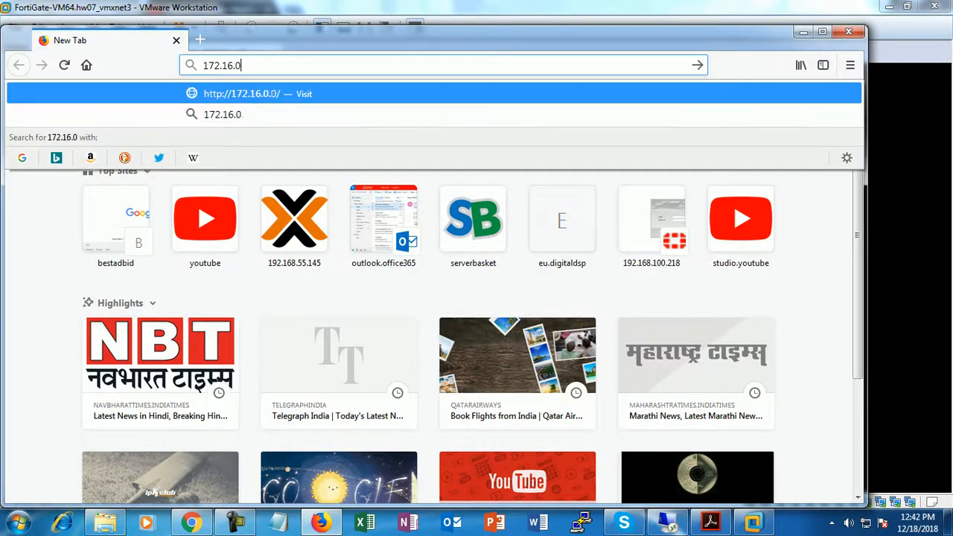
key(Return)
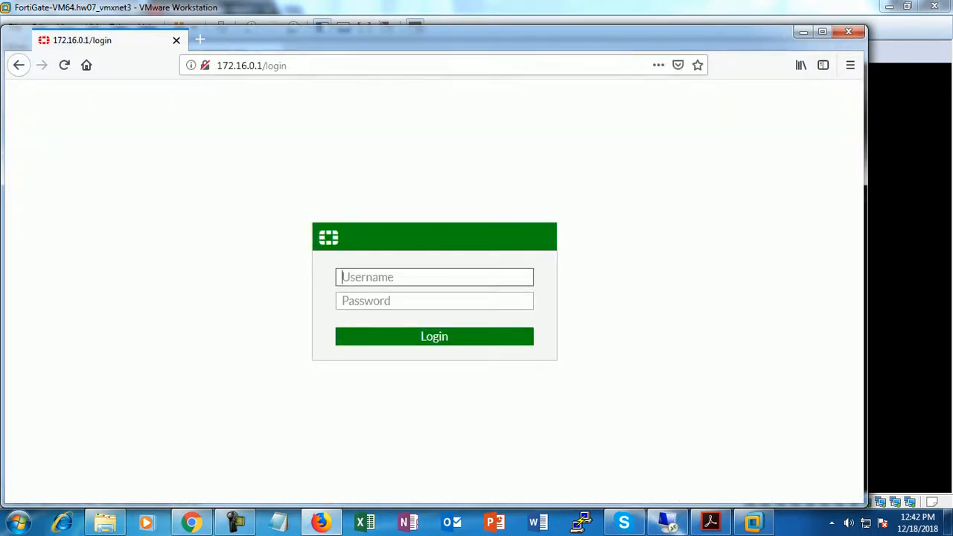
- Sign in as admin with an empty password, postpone the password change, and collapse Dashboard
text(admin)
key(Tab)
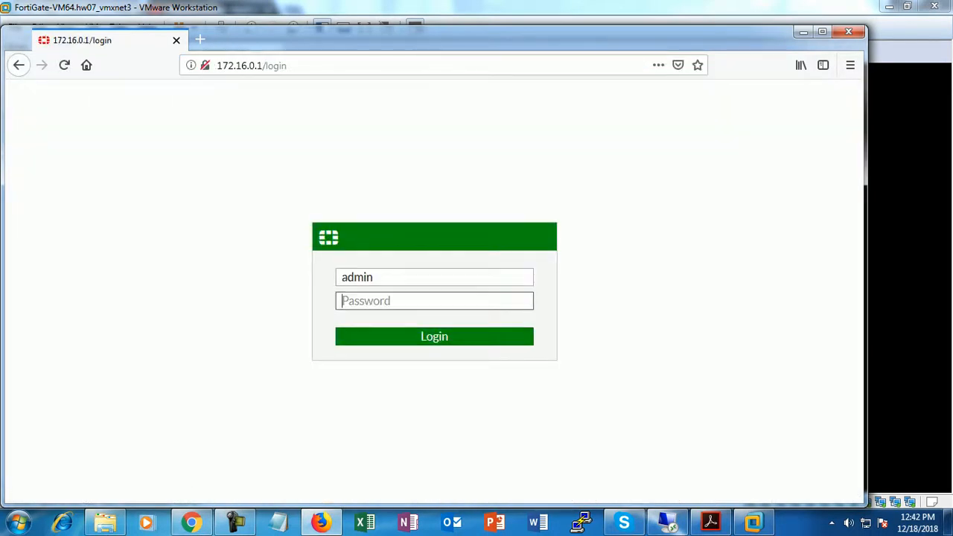
key(Return)
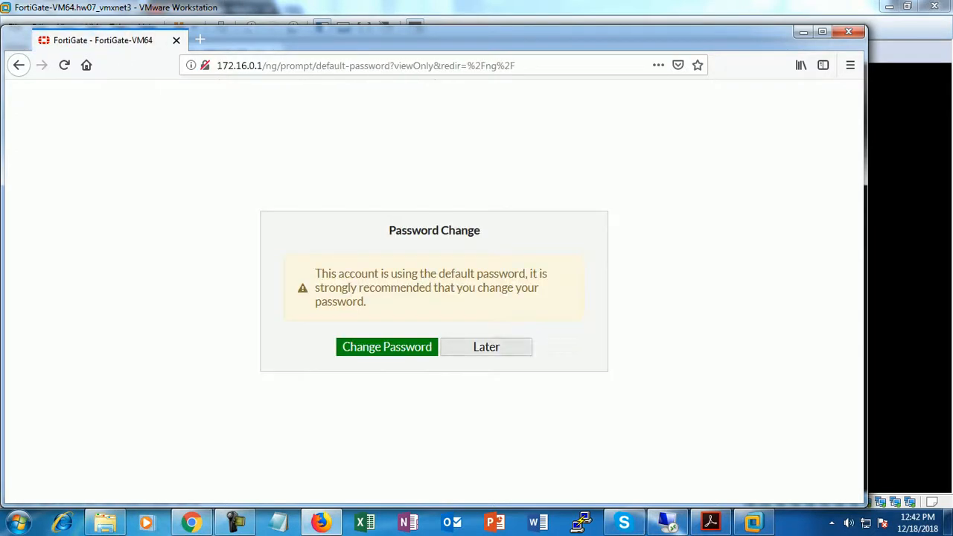
click(486, 347)
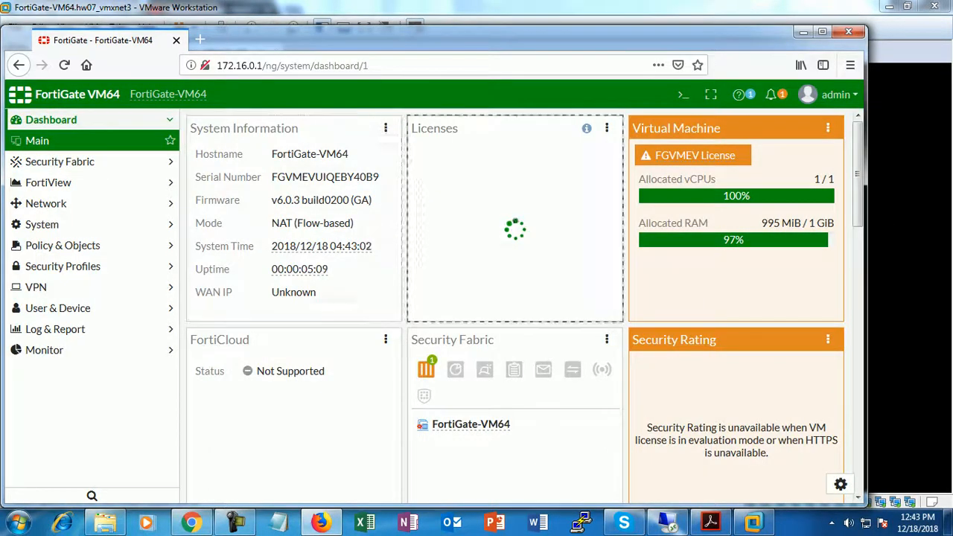
click(74, 120)
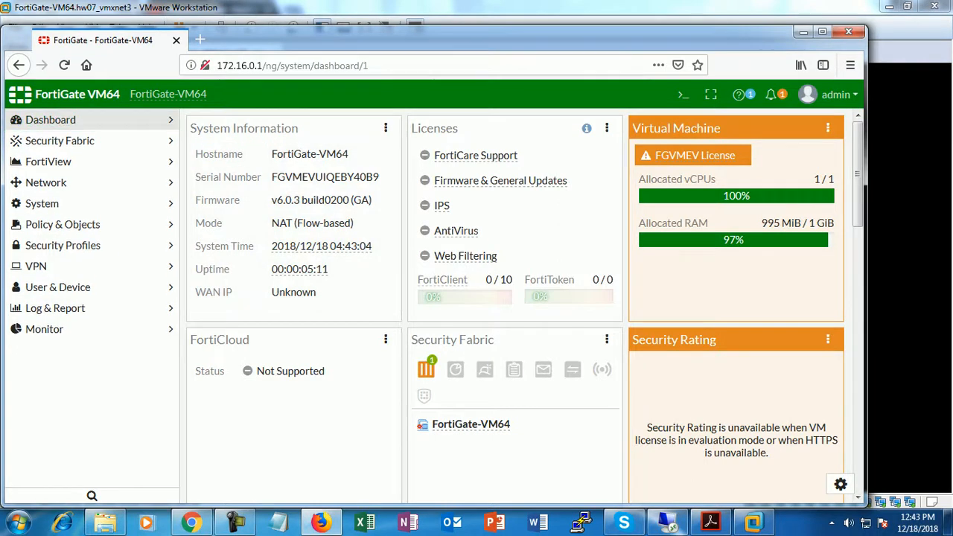